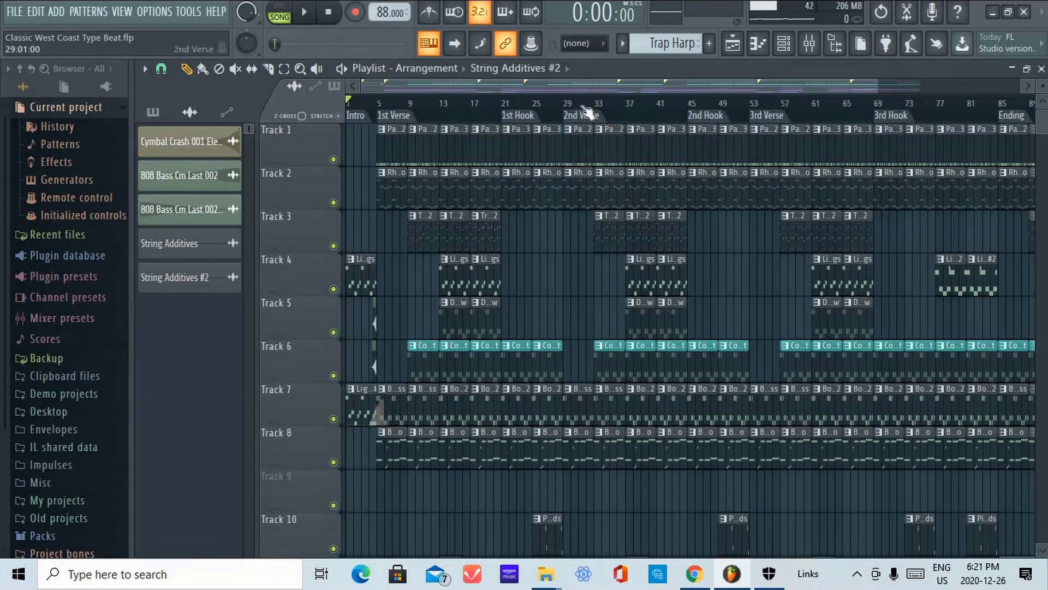
Place the playback position at the end of the arrangement, around bar 97, to check the song's length
{"action": "scroll", "coordinate": [494, 114], "scroll_direction": "down", "scroll_amount": 2}
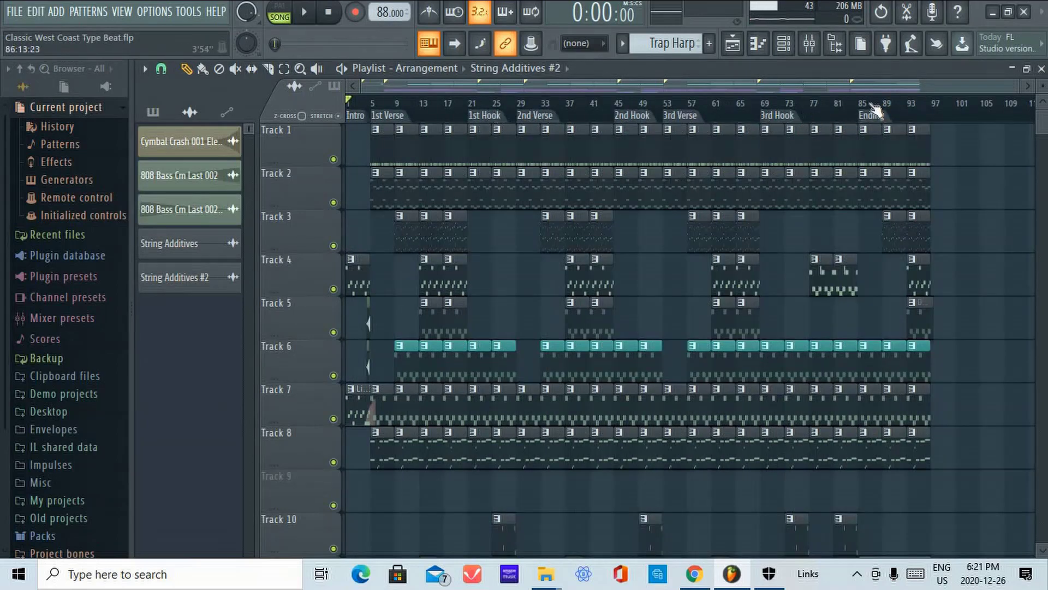
{"action": "left_click", "coordinate": [934, 105]}
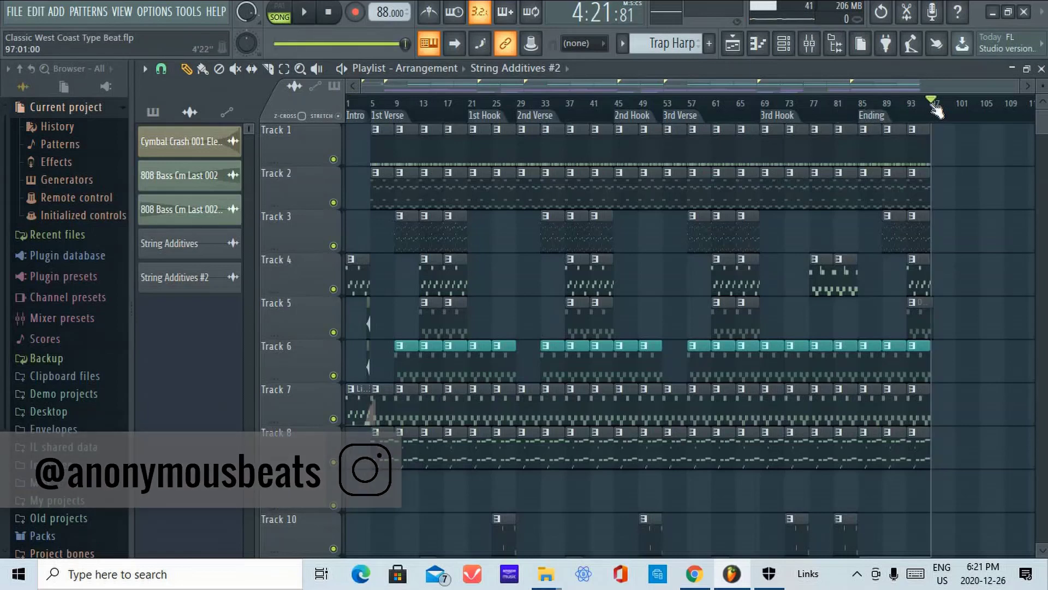
{"action": "left_click", "coordinate": [928, 108]}
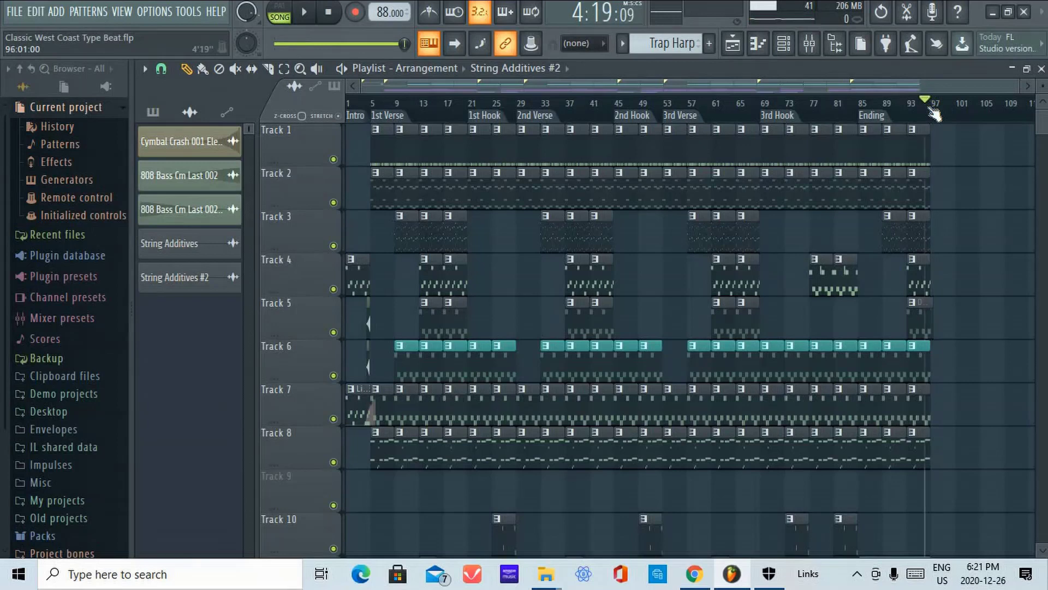
{"action": "left_click", "coordinate": [935, 109]}
{"action": "left_click", "coordinate": [929, 109]}
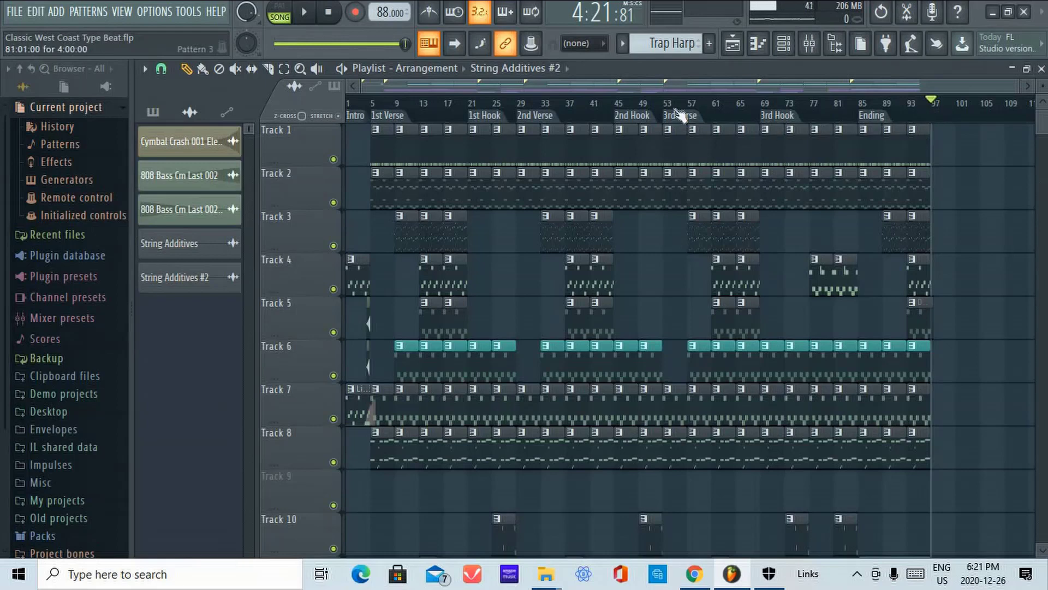
Move the playback position to the 2nd Hook and select the time range from bar 45 to bar 61
{"action": "left_click", "coordinate": [618, 105]}
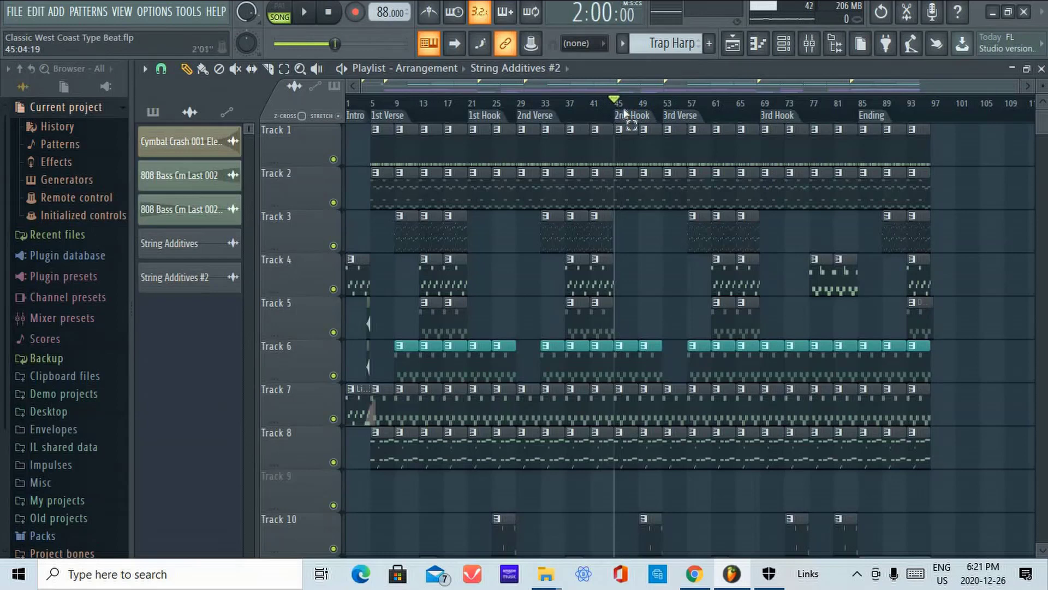
{"action": "double_click", "coordinate": [632, 114]}
{"action": "left_click_drag", "start_coordinate": [666, 128], "coordinate": [713, 154]}
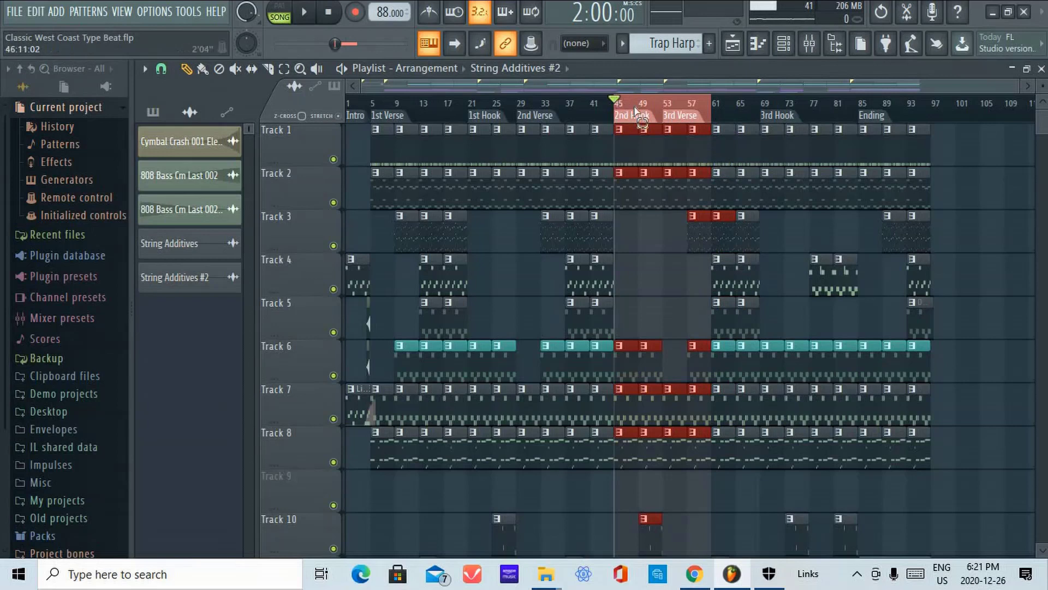
Move the playback position to the 3rd Verse and select the range from bar 53 past the end of the Ending section
{"action": "double_click", "coordinate": [679, 115]}
{"action": "left_click", "coordinate": [692, 116]}
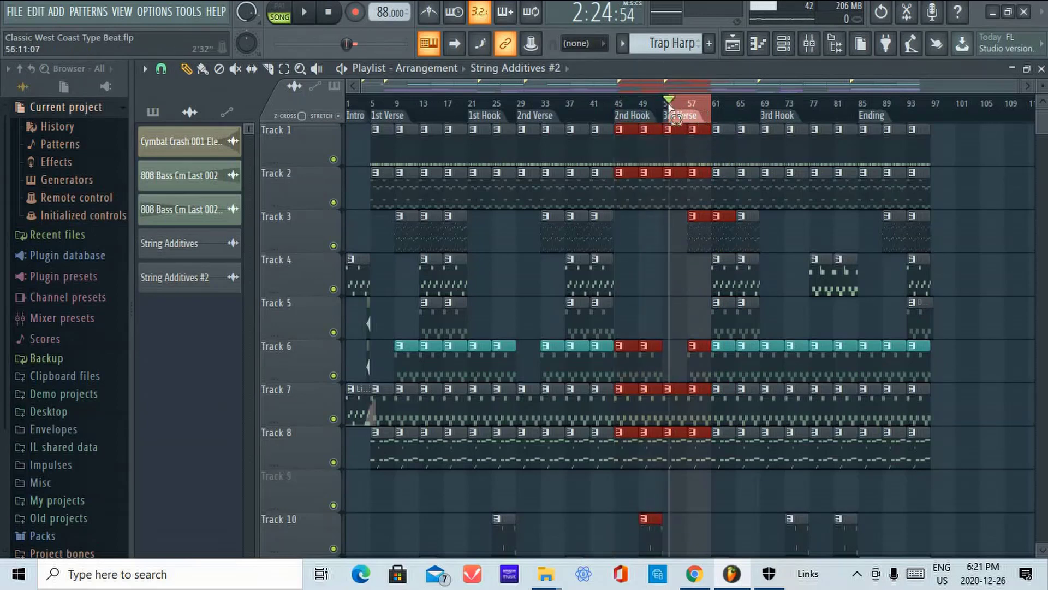
{"action": "right_click", "coordinate": [698, 114]}
{"action": "mouse_move", "coordinate": [714, 105]}
{"action": "left_mouse_down"}
{"action": "mouse_move", "coordinate": [730, 99]}
{"action": "mouse_move", "coordinate": [824, 147]}
{"action": "mouse_move", "coordinate": [896, 150]}
{"action": "mouse_move", "coordinate": [933, 167]}
{"action": "mouse_move", "coordinate": [971, 157]}
{"action": "mouse_move", "coordinate": [959, 162]}
{"action": "left_mouse_up"}
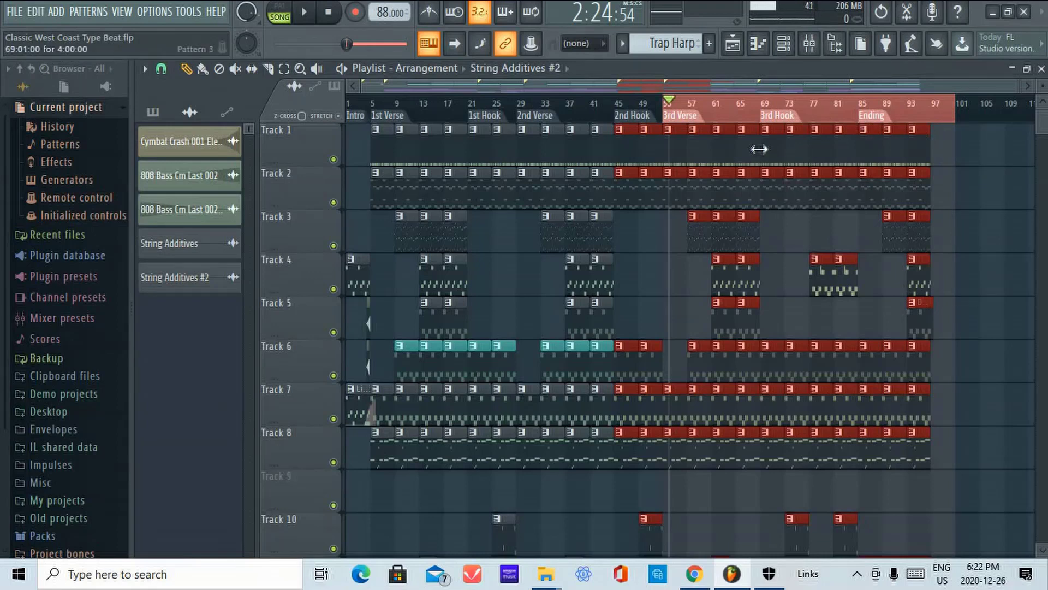
{"action": "right_click", "coordinate": [767, 131]}
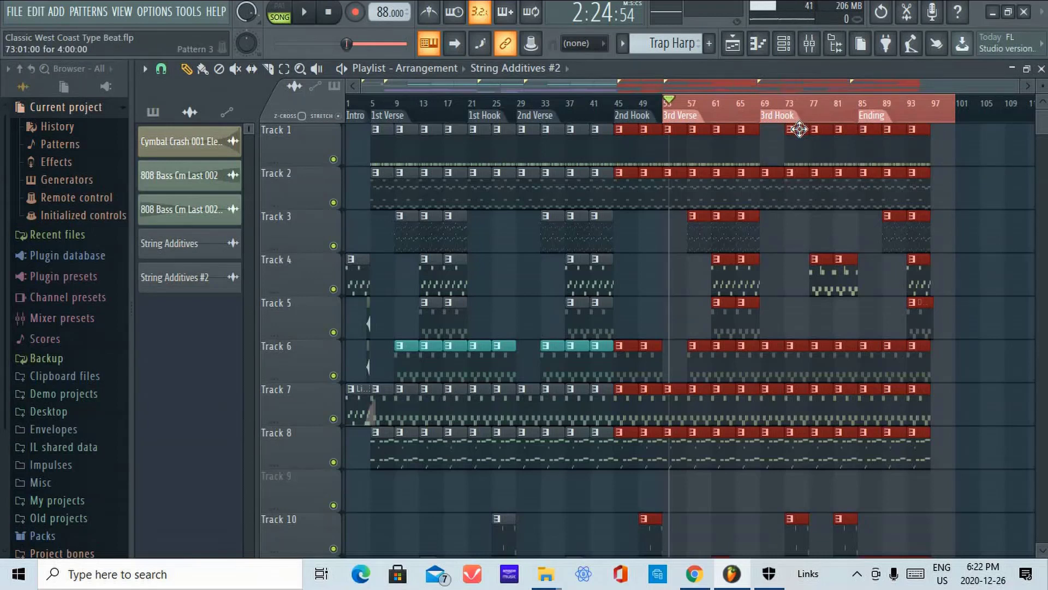
{"action": "key", "text": "ctrl+z"}
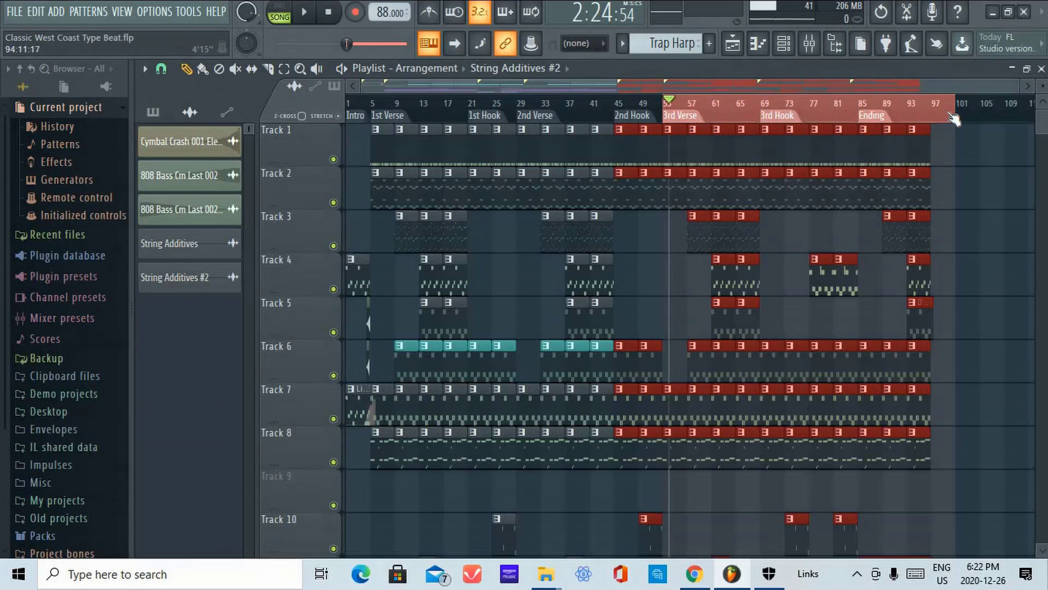
{"action": "left_click", "coordinate": [494, 125]}
{"action": "right_click", "coordinate": [650, 113]}
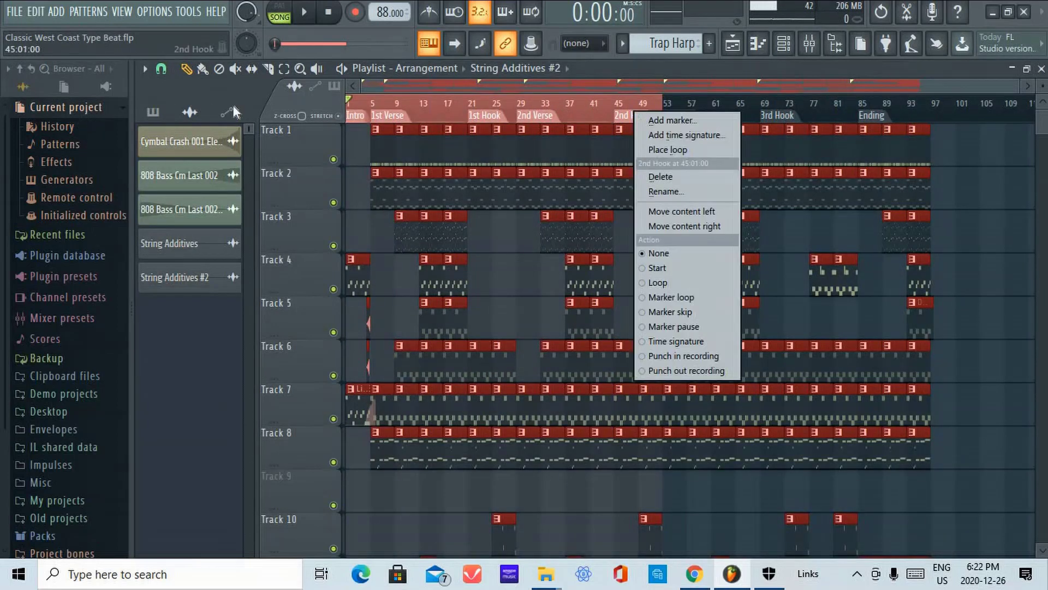
{"action": "key", "text": "Escape"}
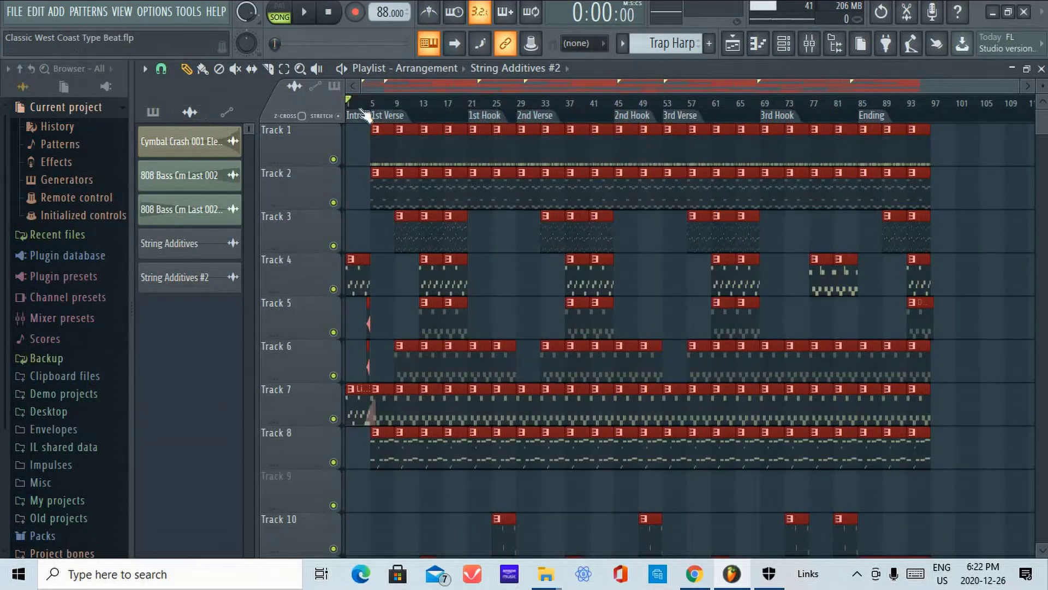
Select the Intro section at the start of the playlist and play its opening briefly
{"action": "scroll", "coordinate": [382, 107], "scroll_direction": "up", "scroll_amount": 5}
{"action": "scroll", "coordinate": [382, 107], "scroll_direction": "up", "scroll_amount": 3}
{"action": "scroll", "coordinate": [409, 114], "scroll_direction": "down", "scroll_amount": 8}
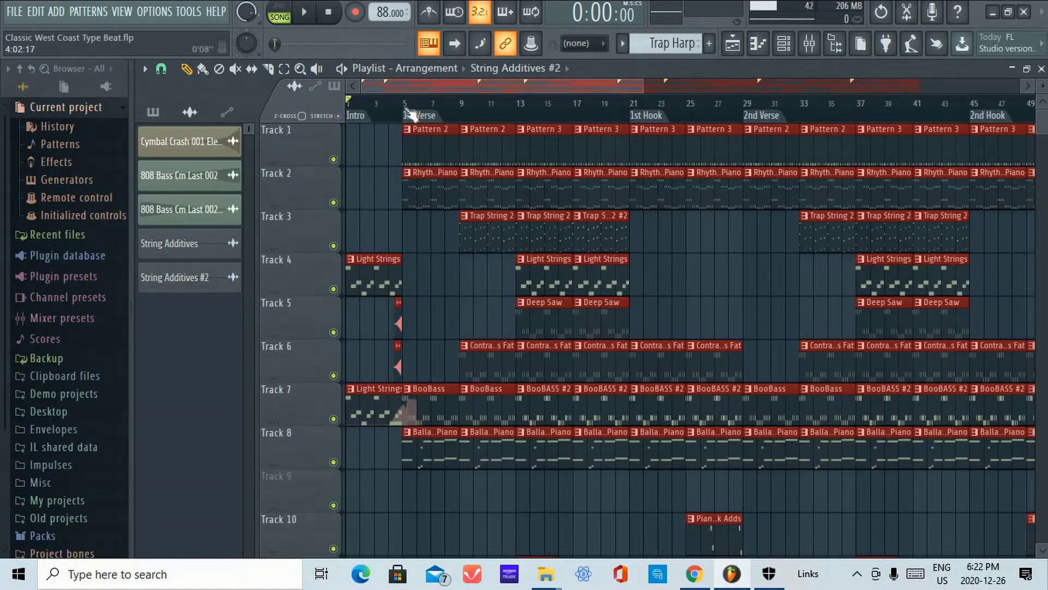
{"action": "key", "text": "ctrl+Left"}
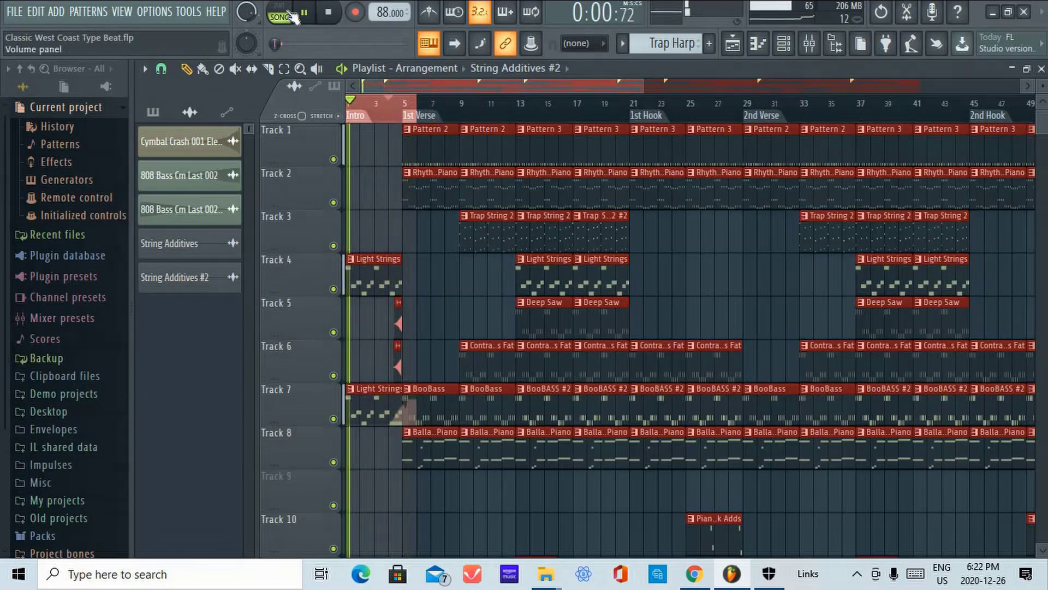
{"action": "key", "text": "ctrl+space"}
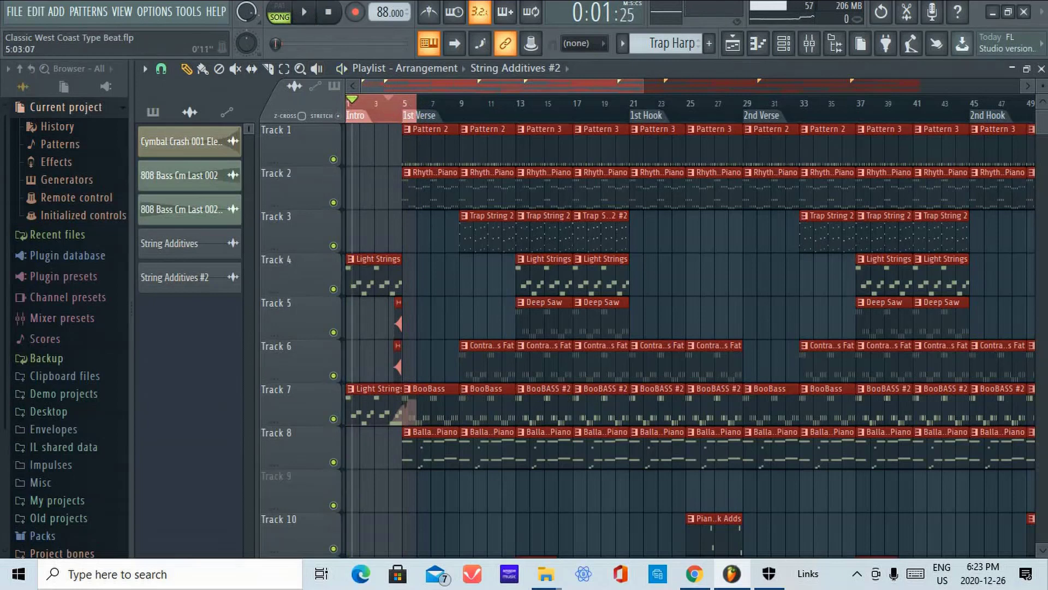
Select the 1st Verse section, bars 5 to 21, and audition it, pausing and resuming after the Light Strings enter at bar 13
{"action": "scroll", "coordinate": [411, 103], "scroll_direction": "down", "scroll_amount": 1}
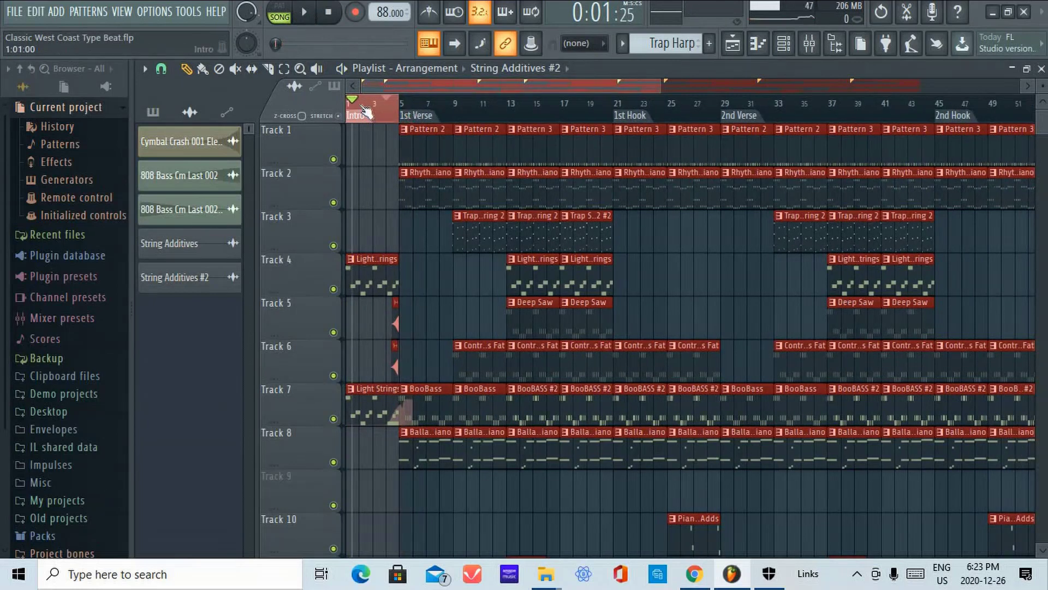
{"action": "left_click", "coordinate": [415, 115]}
{"action": "left_click", "coordinate": [310, 16]}
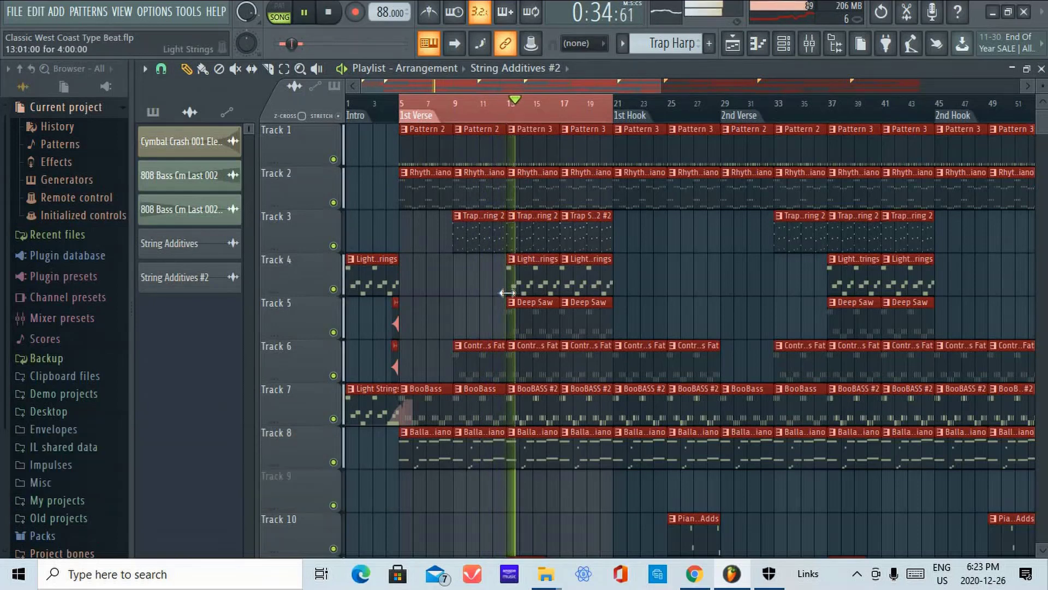
{"action": "left_click", "coordinate": [304, 17]}
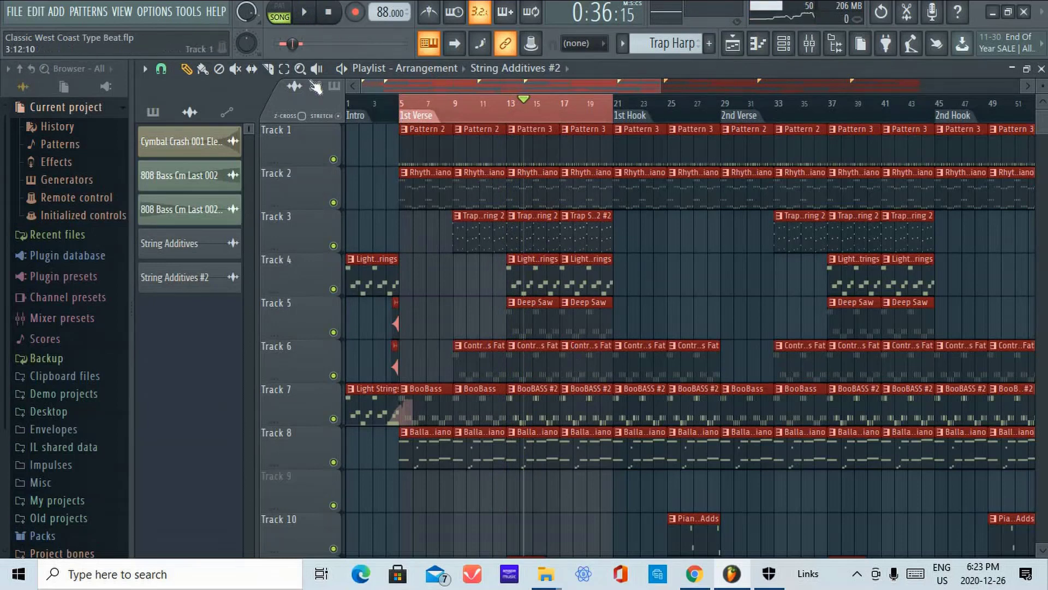
{"action": "left_click", "coordinate": [306, 23]}
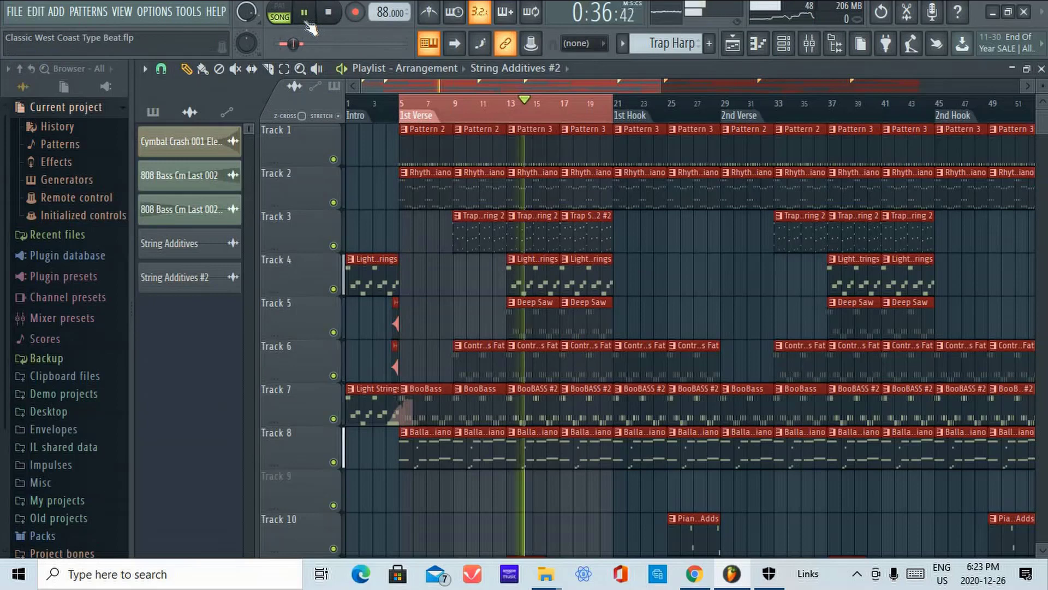
{"action": "left_click", "coordinate": [307, 23]}
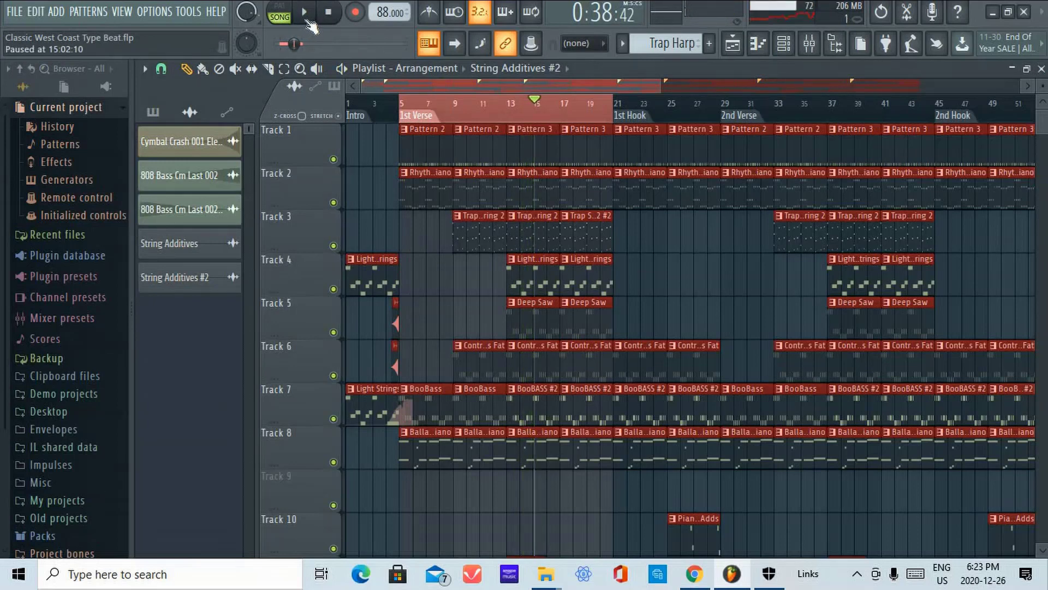
{"action": "left_click", "coordinate": [306, 22]}
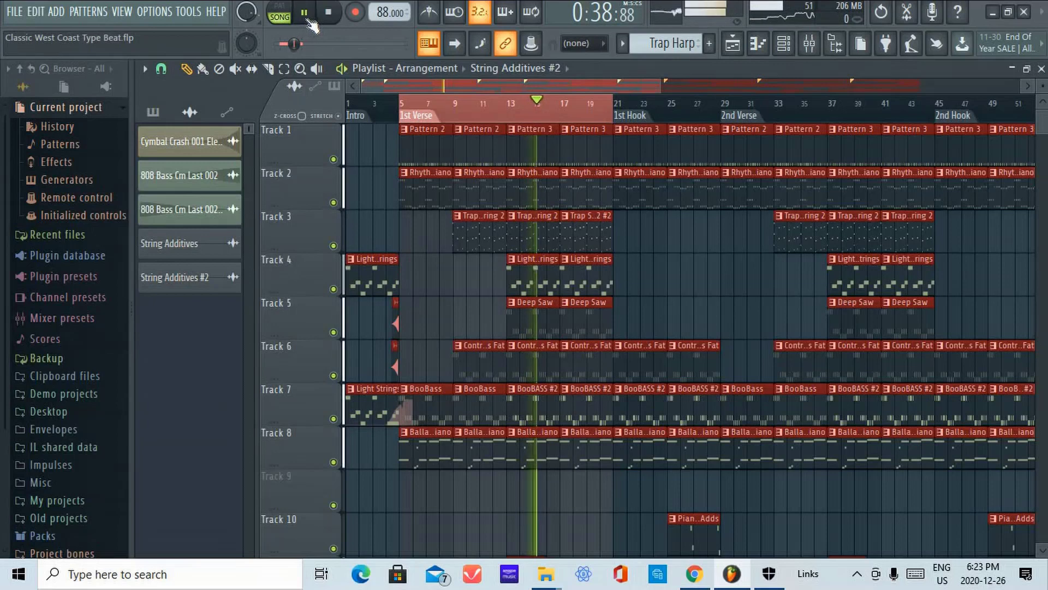
{"action": "left_click", "coordinate": [308, 22]}
{"action": "left_click_drag", "start_coordinate": [435, 110], "coordinate": [406, 119]}
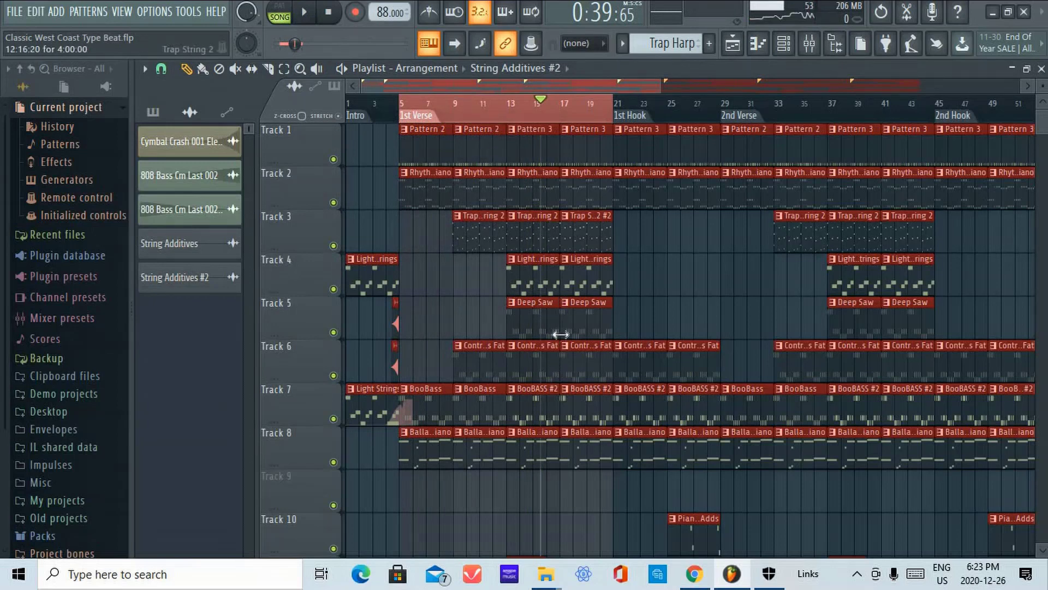
{"action": "right_click", "coordinate": [425, 114]}
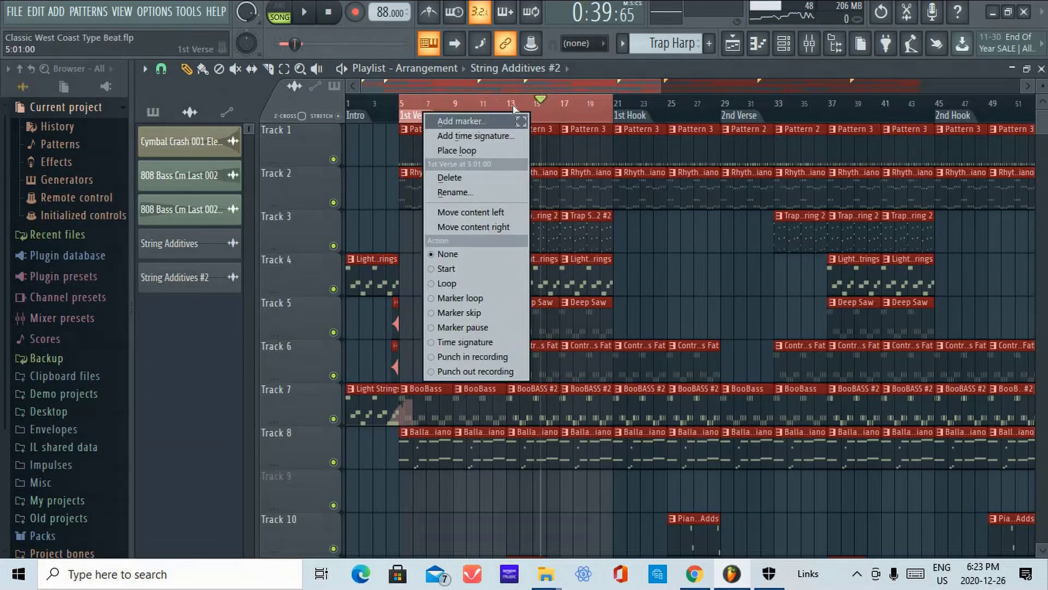
{"action": "key", "text": "Escape"}
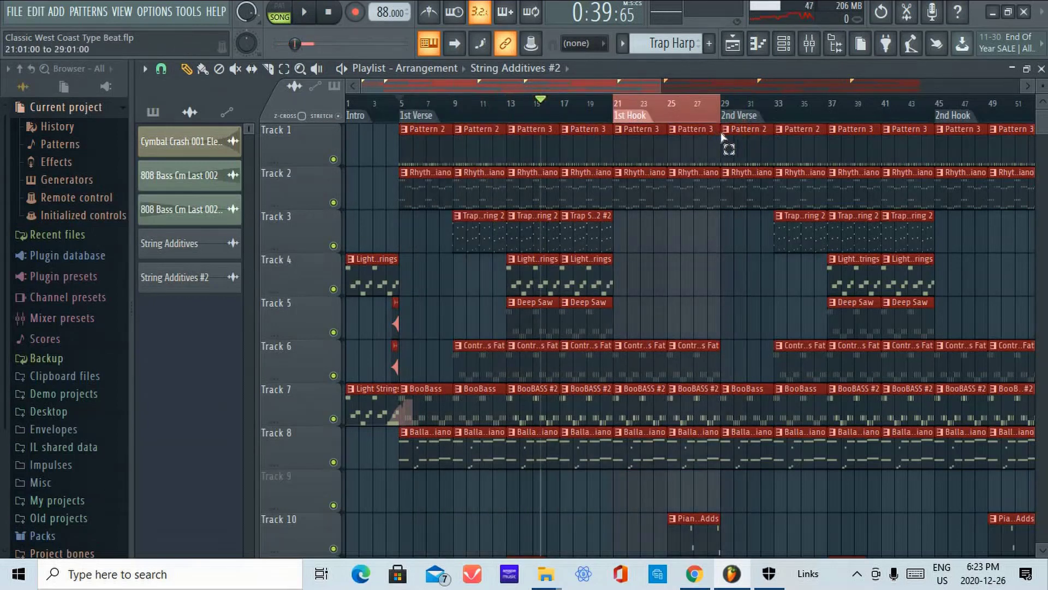
Play the 1st Hook from bar 21, extend the time selection through the 2nd Verse to bar 45, and pause playback
{"action": "left_click", "coordinate": [617, 112]}
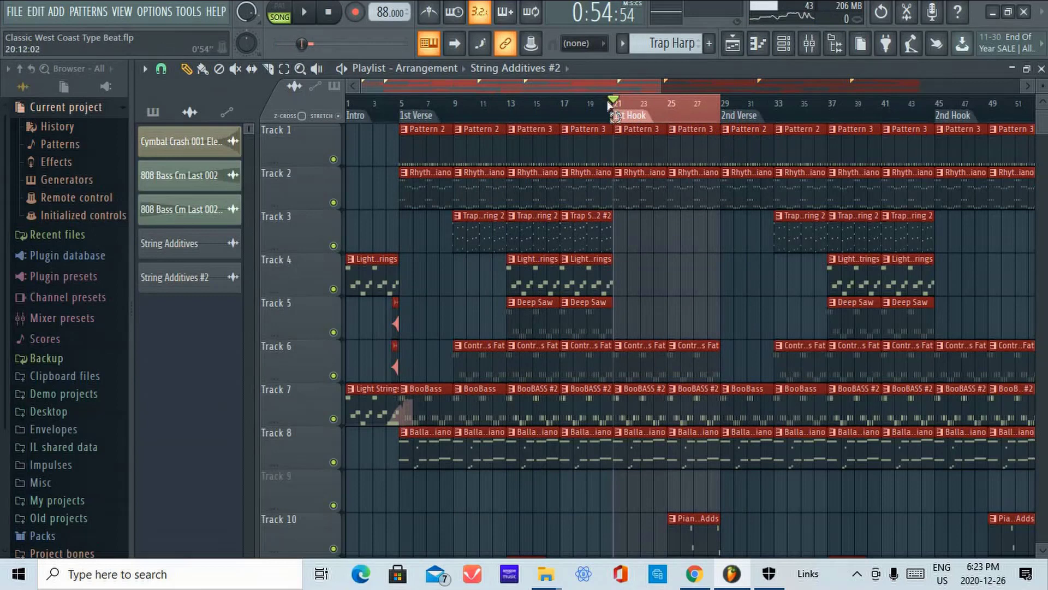
{"action": "key", "text": "space"}
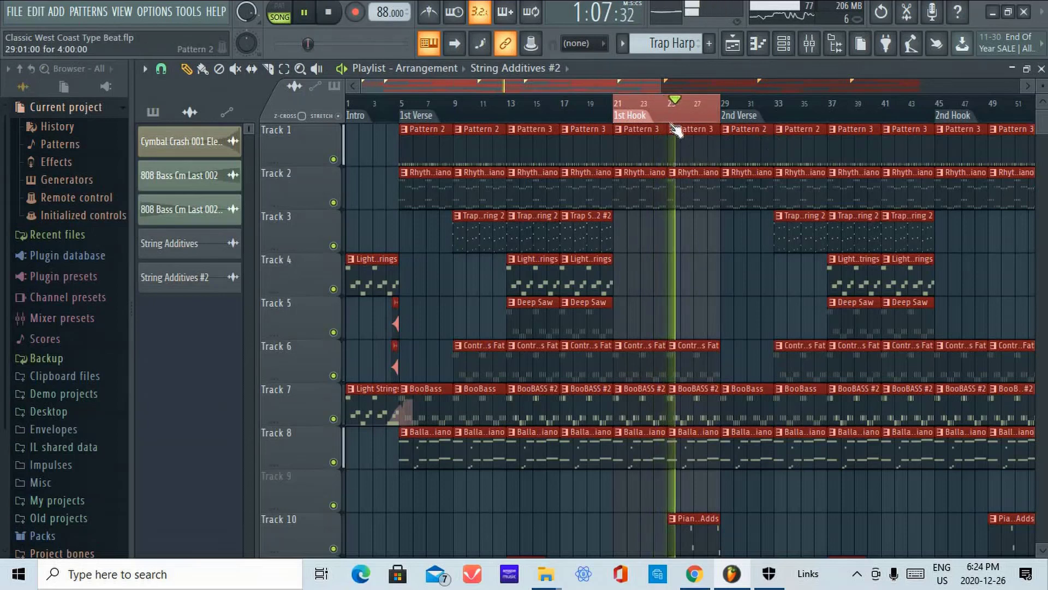
{"action": "scroll", "coordinate": [705, 112], "scroll_direction": "down", "scroll_amount": 2}
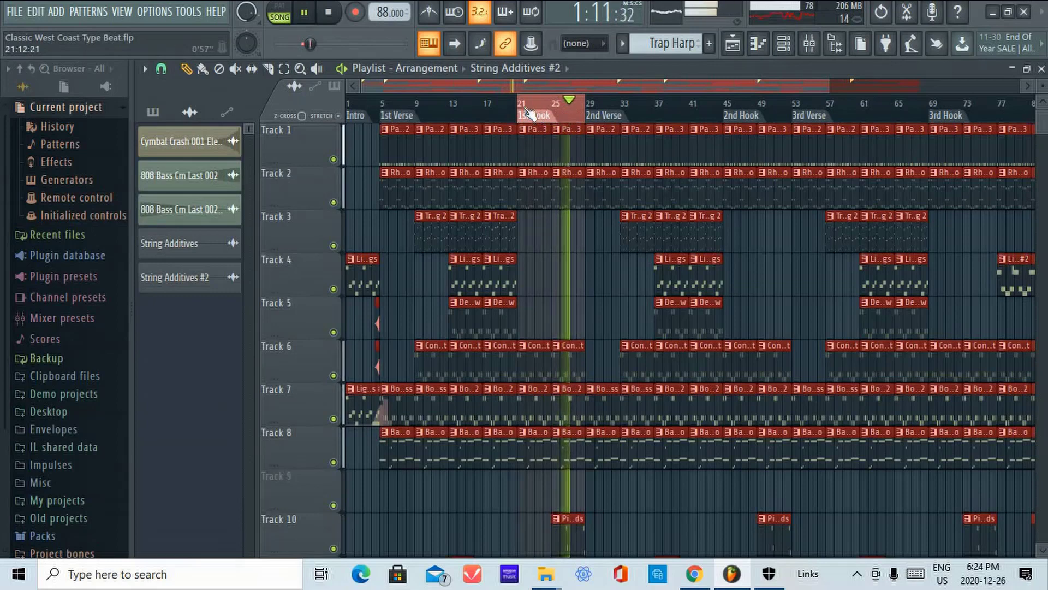
{"action": "left_click_drag", "start_coordinate": [617, 113], "coordinate": [730, 118]}
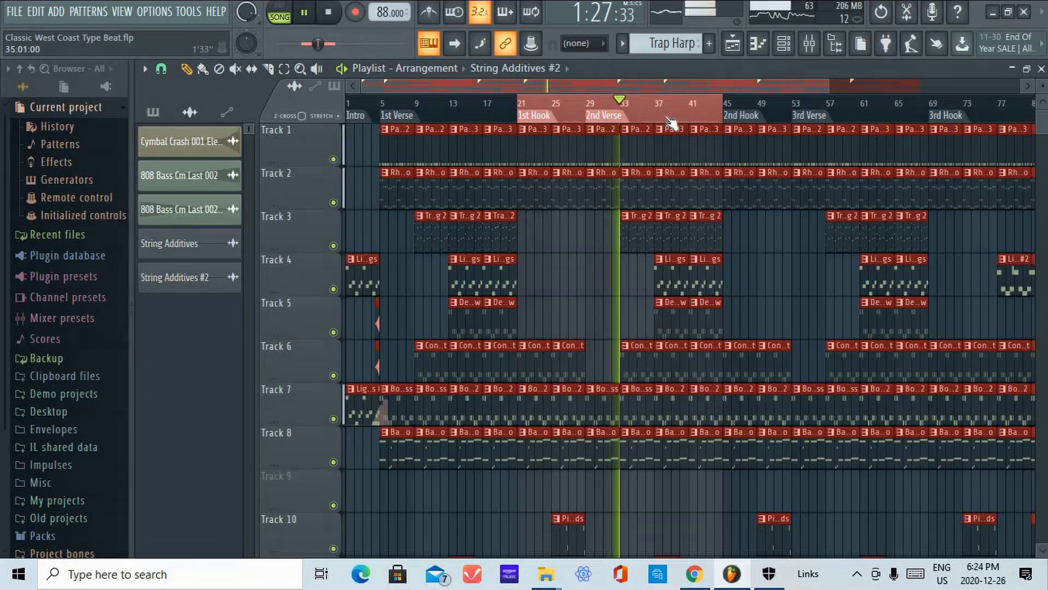
{"action": "key", "text": "space"}
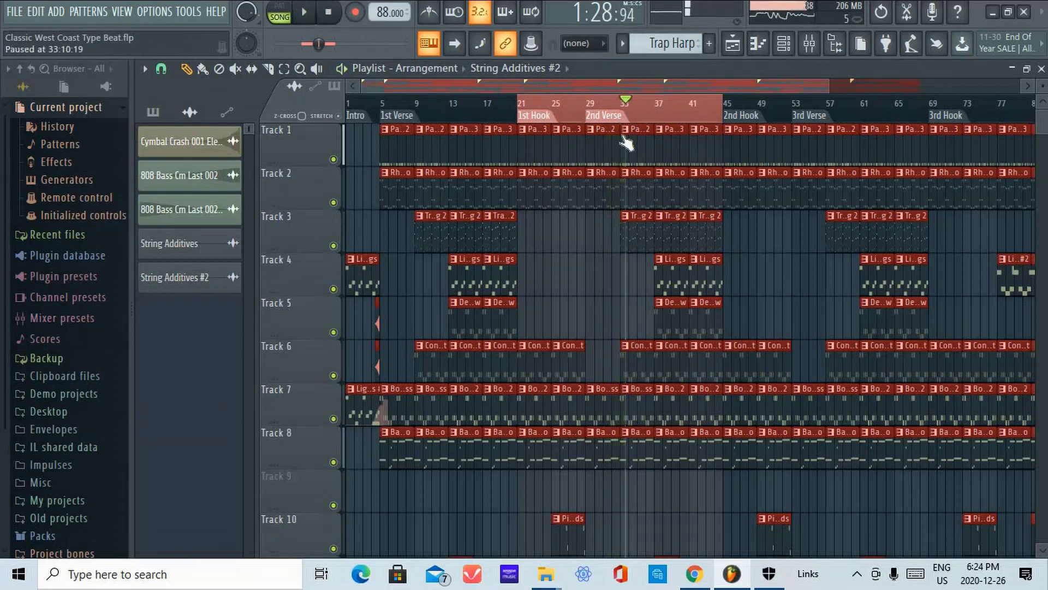
Select the 2nd Hook section, bars 45 to 53, and play it
{"action": "left_click_drag", "start_coordinate": [553, 107], "coordinate": [796, 137]}
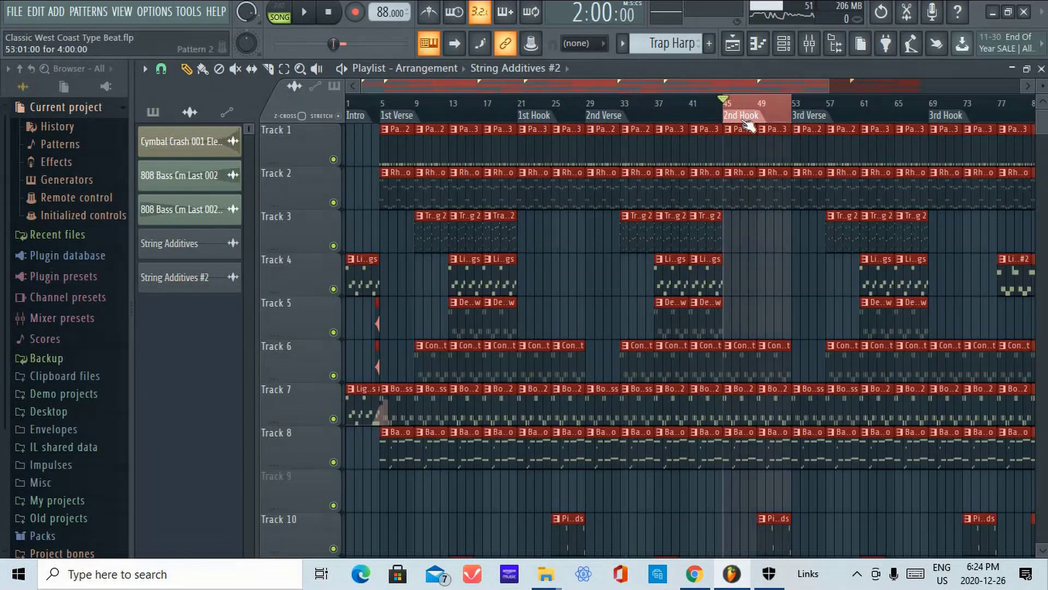
{"action": "left_click", "coordinate": [310, 20]}
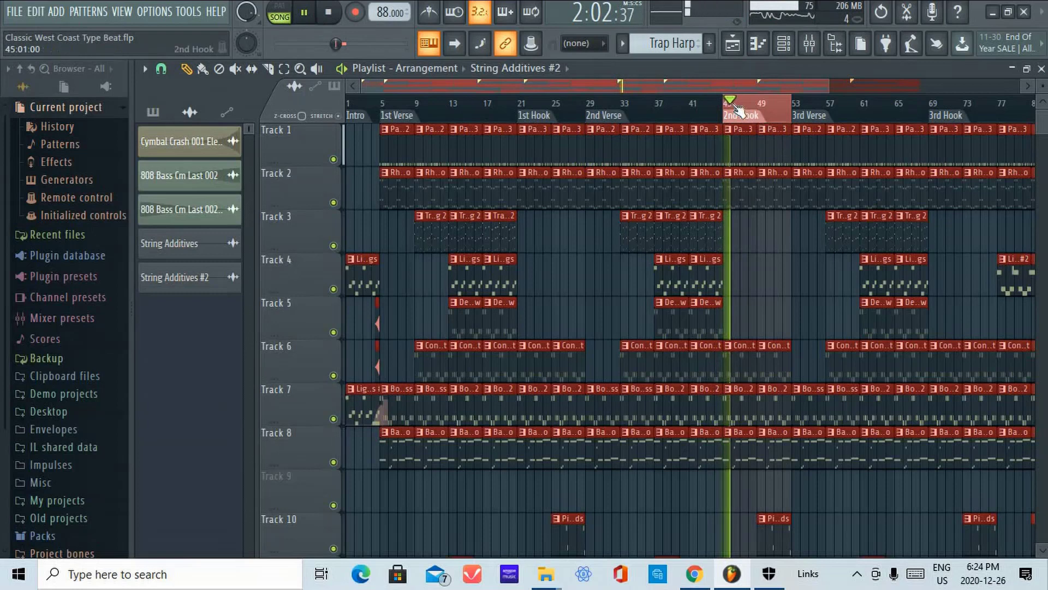
{"action": "left_click_drag", "start_coordinate": [659, 86], "coordinate": [811, 91]}
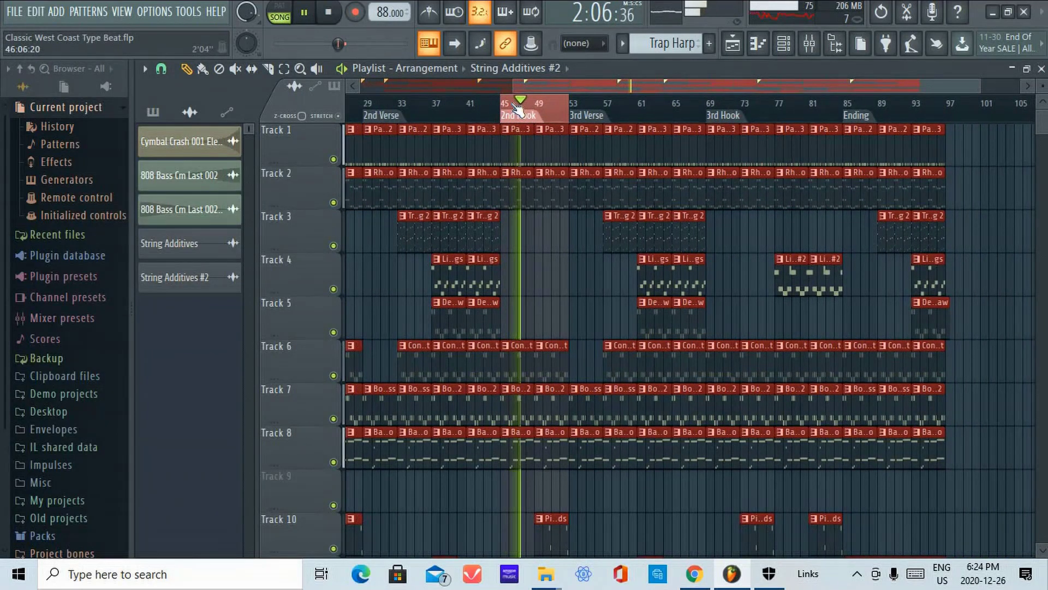
Audition the 3rd Verse, bars 53 to 69, and the 3rd Hook, bars 69 to 85, pausing near bar 77
{"action": "left_click_drag", "start_coordinate": [571, 106], "coordinate": [710, 127]}
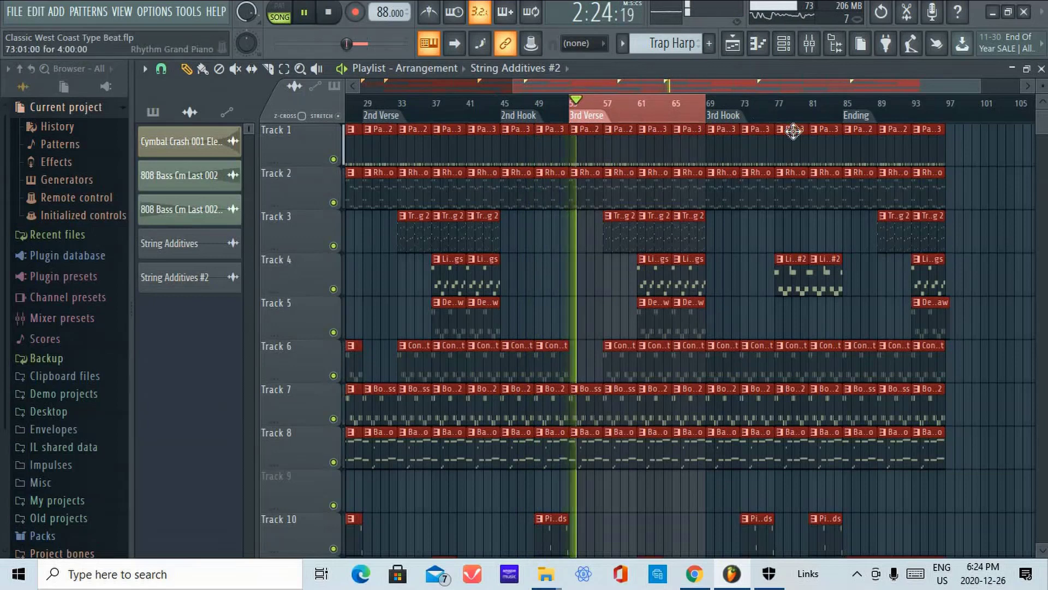
{"action": "left_click_drag", "start_coordinate": [707, 106], "coordinate": [850, 108]}
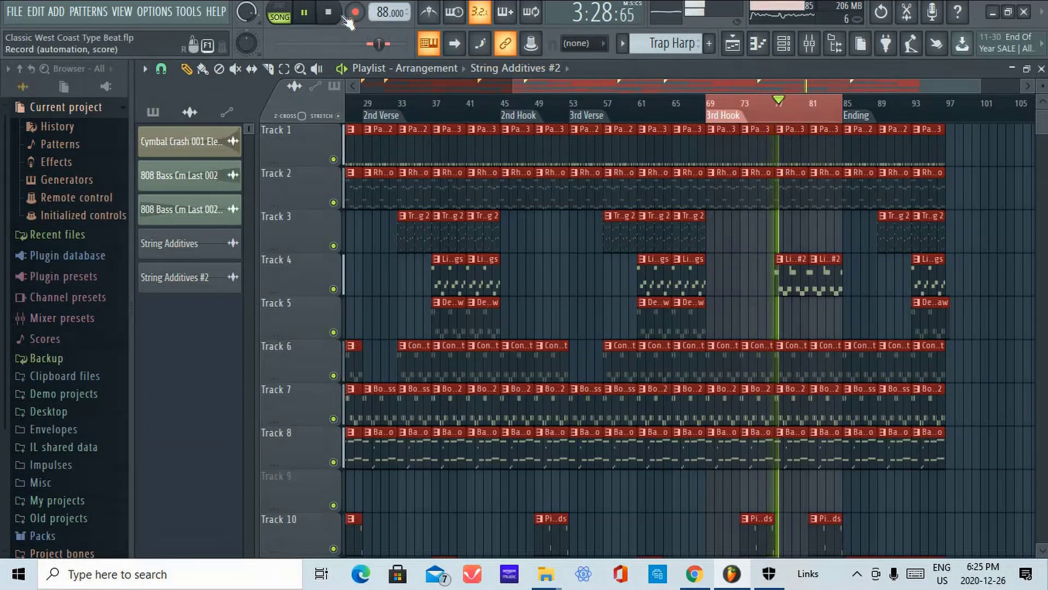
{"action": "left_click", "coordinate": [304, 14]}
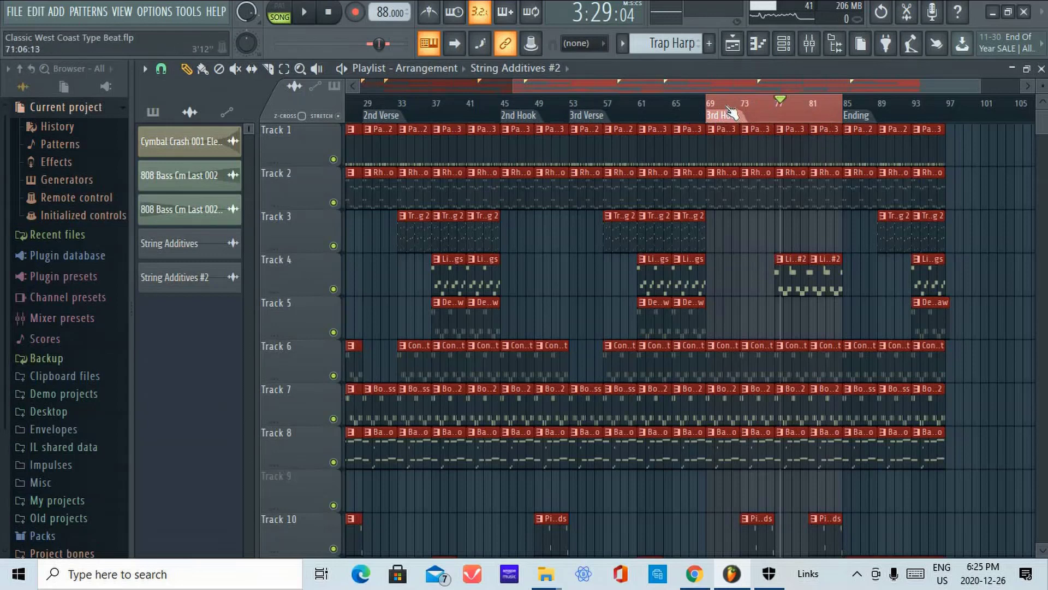
Select the Ending section in the playlist timeline, bars 85 to 101
{"action": "left_click_drag", "start_coordinate": [749, 109], "coordinate": [847, 128]}
{"action": "left_click_drag", "start_coordinate": [922, 143], "coordinate": [980, 140]}
{"action": "key", "text": "space"}
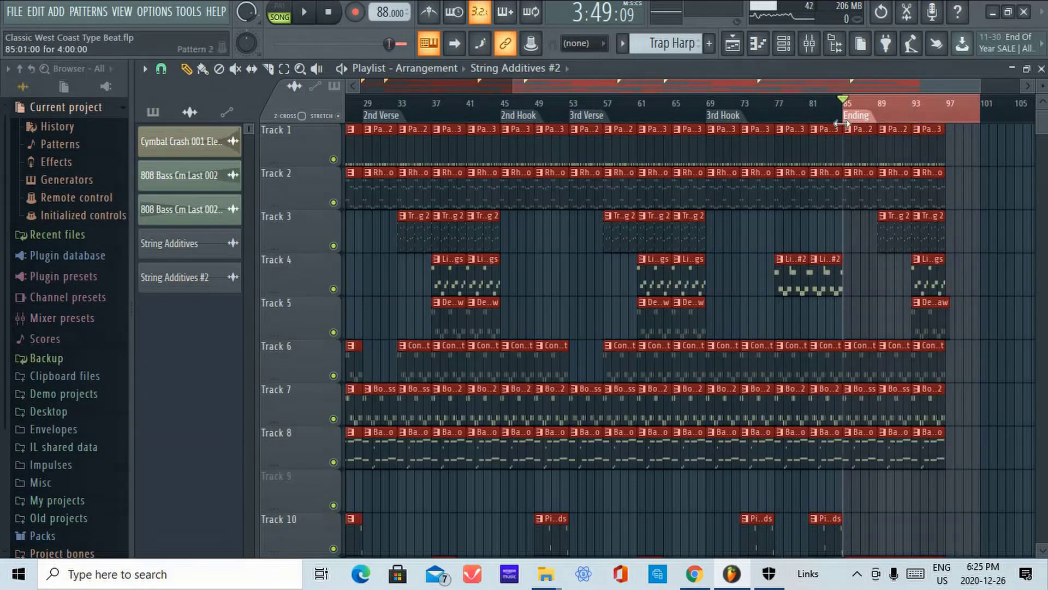
Select the second half of the 3rd Hook, bars 77 to 85, and narrow the time selection to bars 77 to 81
{"action": "right_click", "coordinate": [943, 116]}
{"action": "left_click", "coordinate": [935, 104]}
{"action": "left_click_drag", "start_coordinate": [844, 103], "coordinate": [775, 103]}
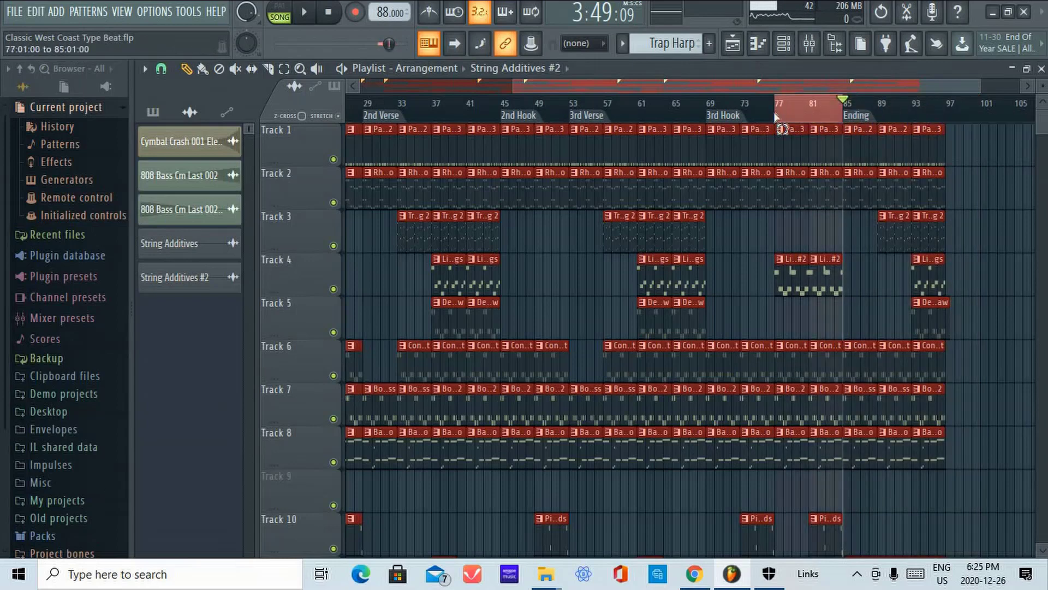
{"action": "right_click", "coordinate": [802, 117]}
{"action": "left_click", "coordinate": [820, 107]}
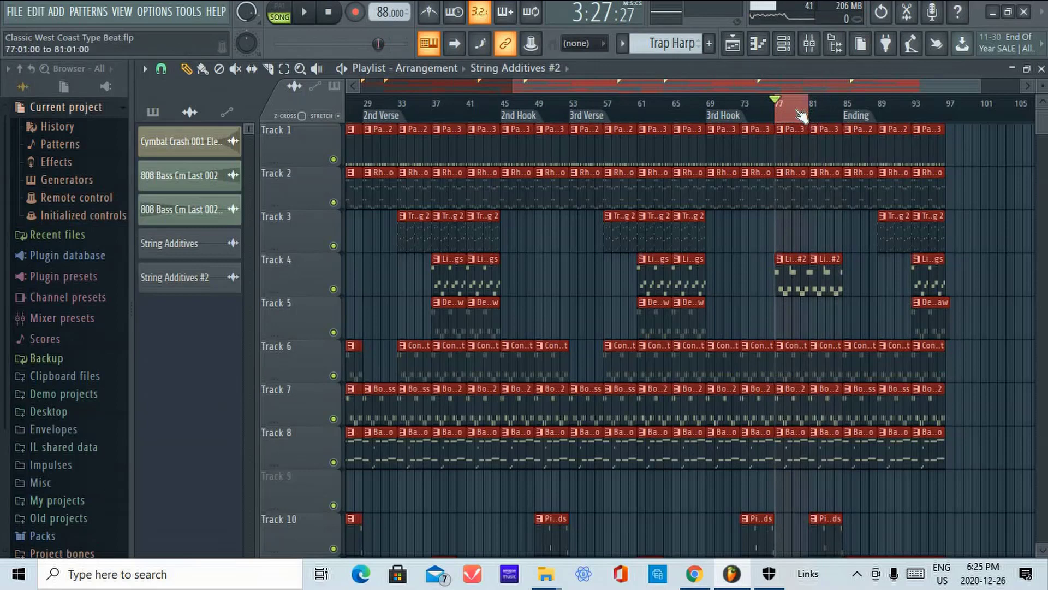
Reselect the Ending section, bars 85 to 101, and examine its clips down to the Master - Volume automation on Track 11
{"action": "left_click_drag", "start_coordinate": [846, 121], "coordinate": [988, 122]}
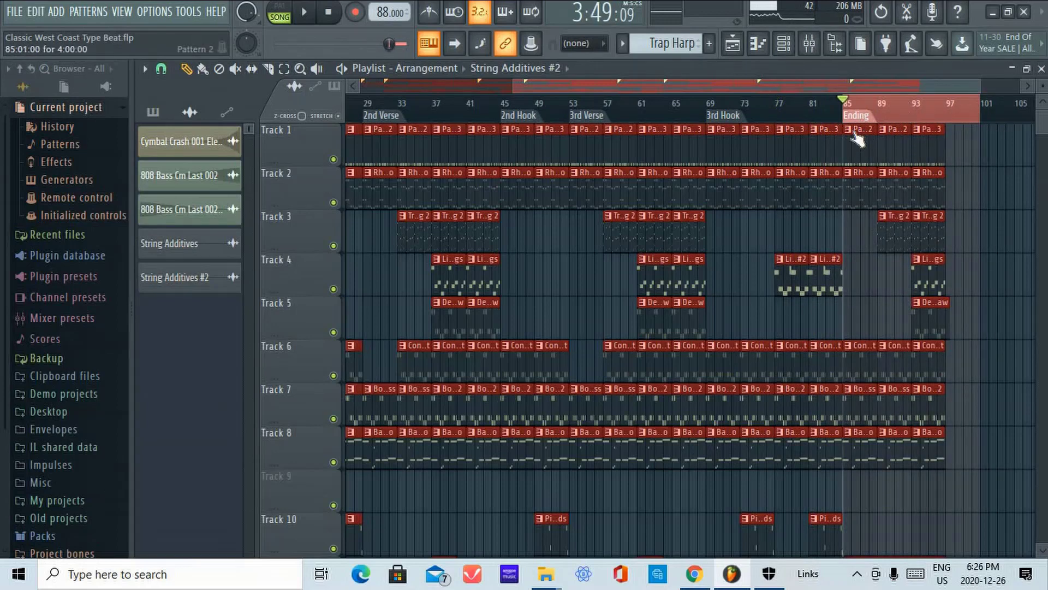
{"action": "scroll", "coordinate": [909, 117], "scroll_direction": "up", "scroll_amount": 2}
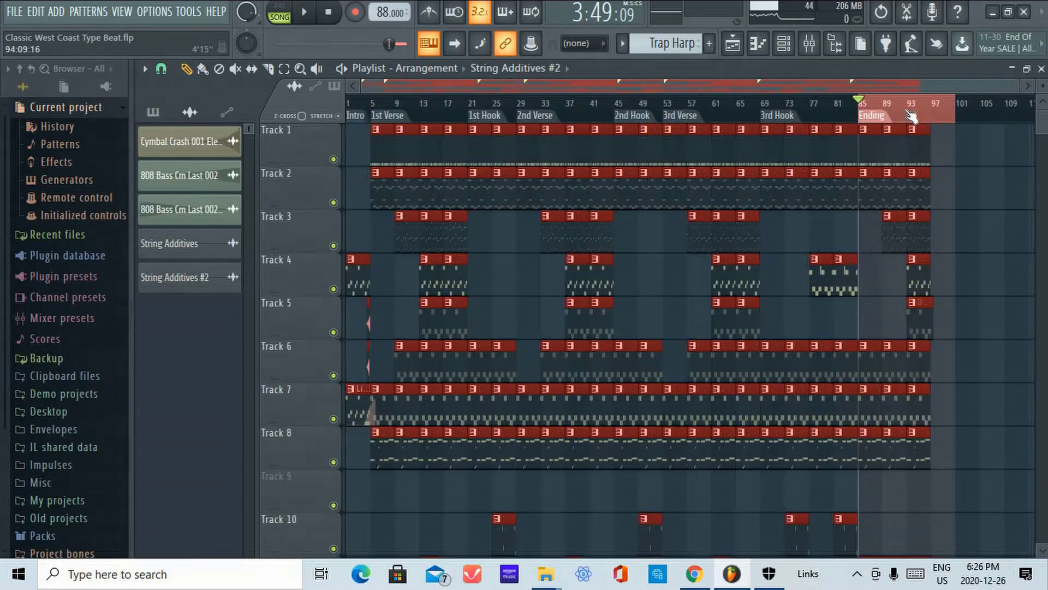
{"action": "scroll", "coordinate": [923, 148], "scroll_direction": "down", "scroll_amount": 7}
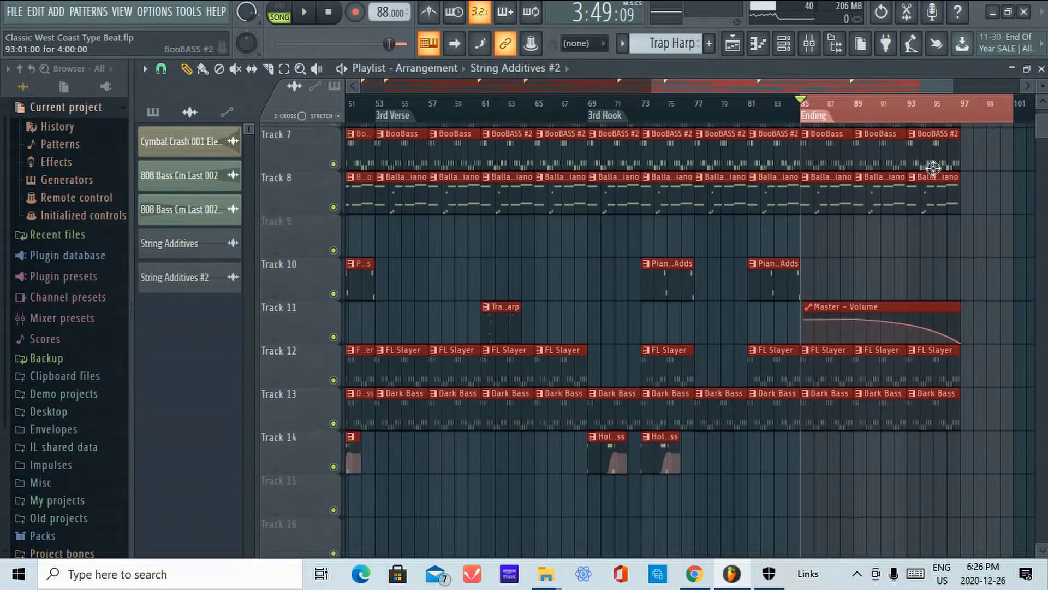
{"action": "scroll", "coordinate": [924, 159], "scroll_direction": "up", "scroll_amount": 2}
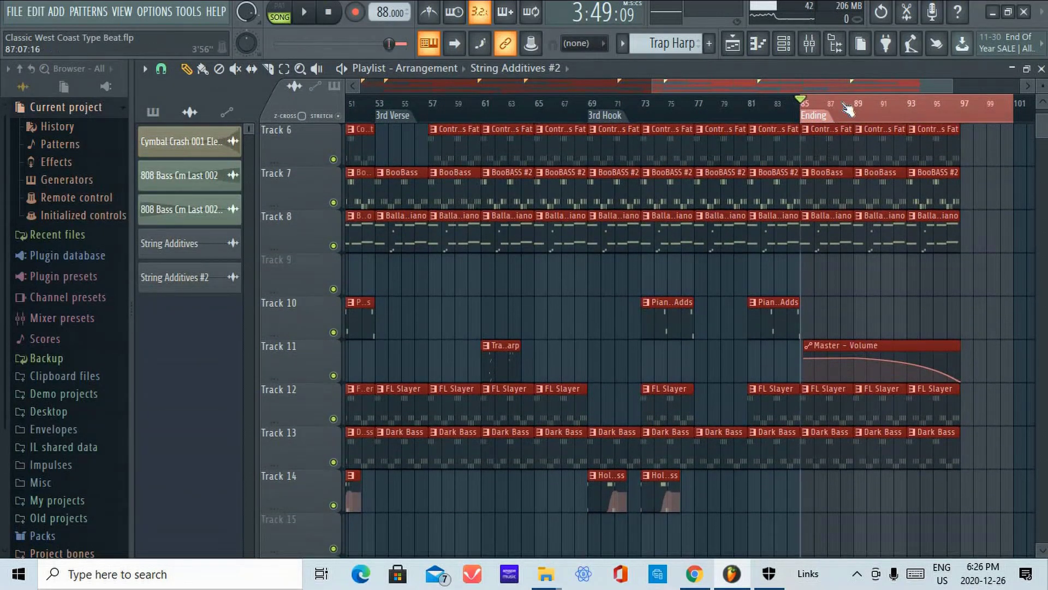
Start the time selection at bar 89, and reselect from bar 89 back through the hooks and verses into the 1st Verse
{"action": "left_click", "coordinate": [857, 114]}
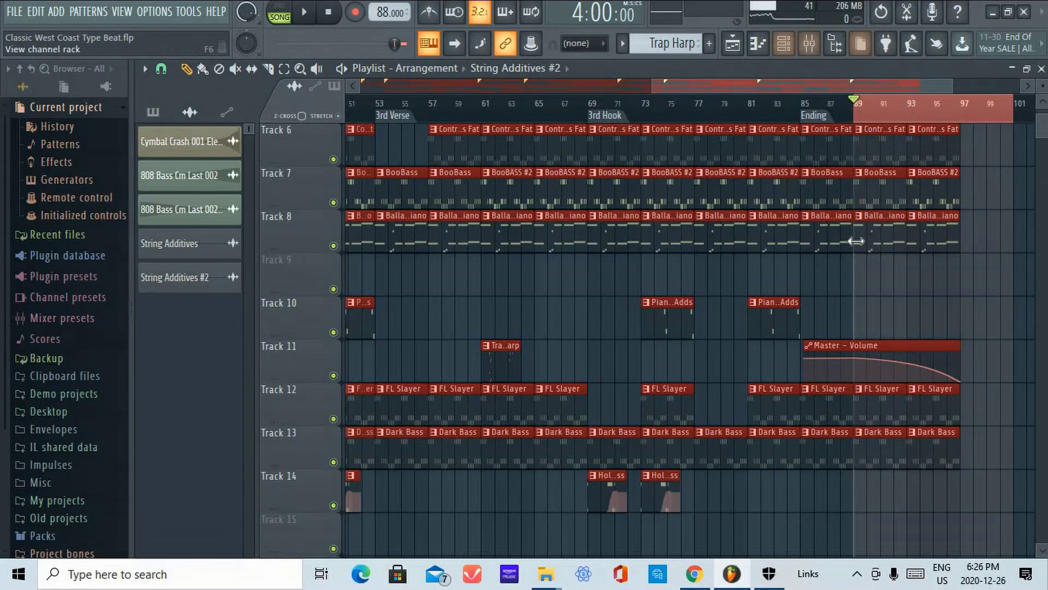
{"action": "right_click", "coordinate": [1006, 110]}
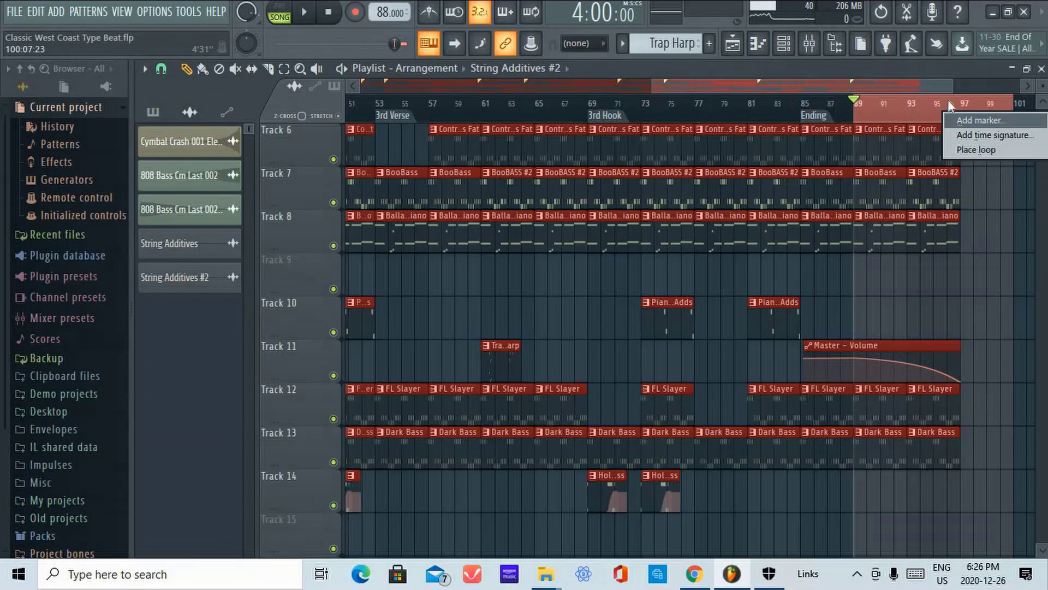
{"action": "left_click_drag", "start_coordinate": [858, 106], "coordinate": [12, 71]}
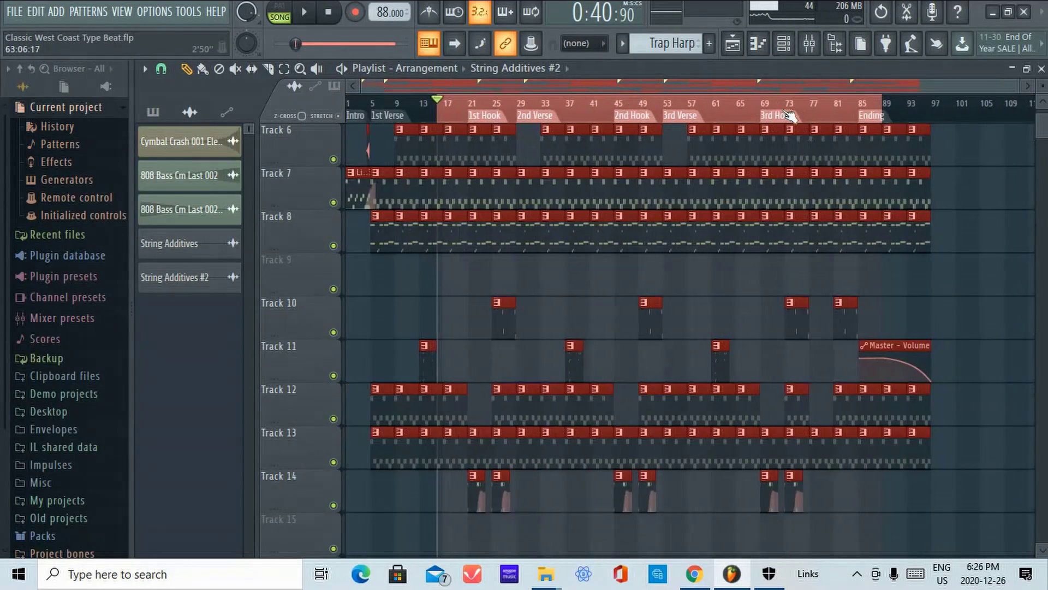
Clear the time selection with the playhead back at the song start, and deselect all playlist clips
{"action": "right_click", "coordinate": [440, 112]}
{"action": "left_click", "coordinate": [432, 105]}
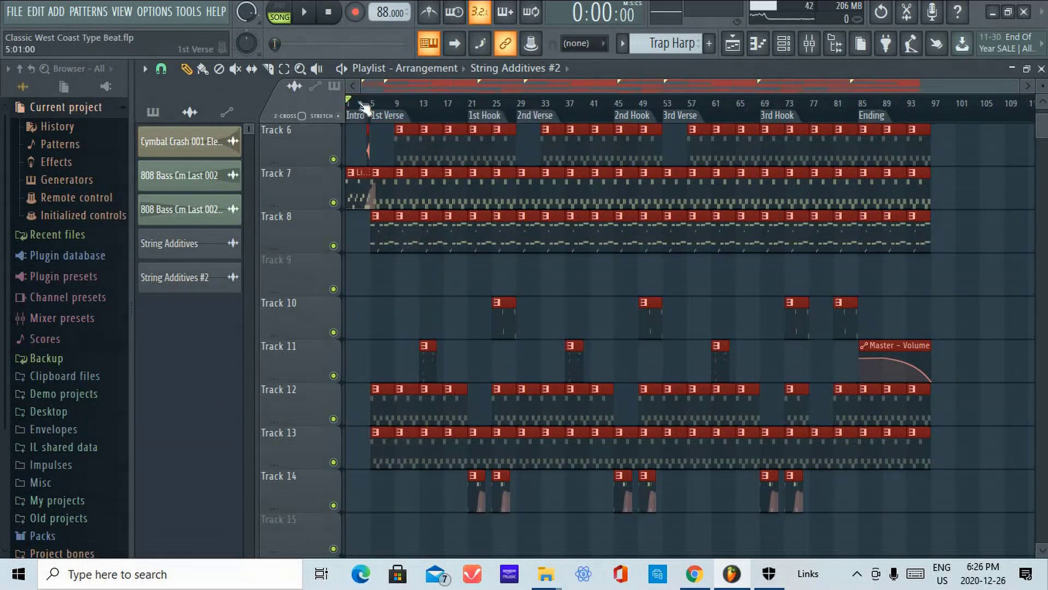
{"action": "scroll", "coordinate": [363, 110], "scroll_direction": "up", "scroll_amount": 3}
{"action": "scroll", "coordinate": [366, 109], "scroll_direction": "down", "scroll_amount": 4}
{"action": "left_click", "coordinate": [414, 293]}
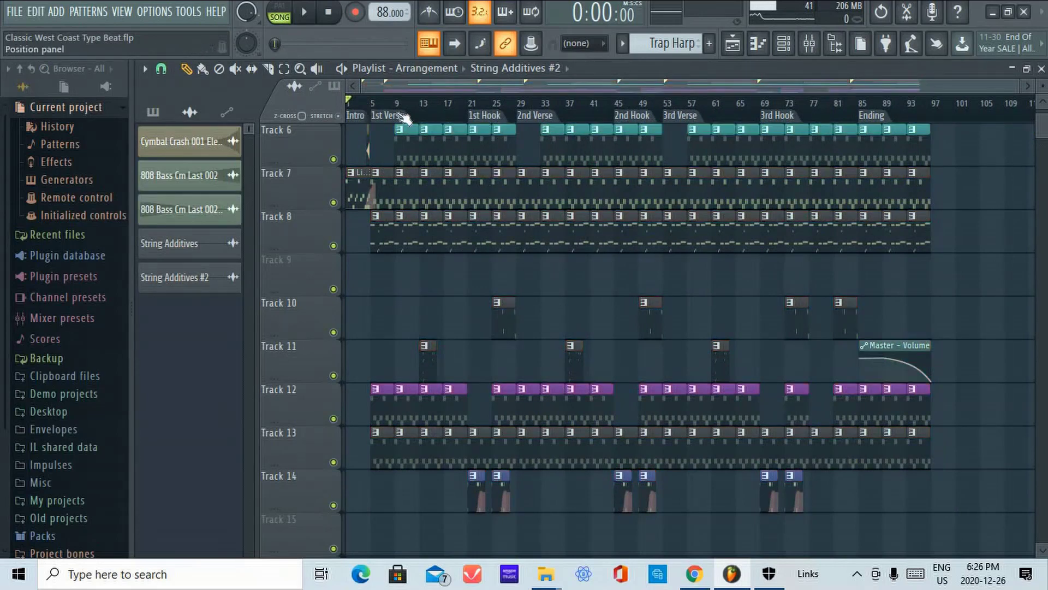
{"action": "scroll", "coordinate": [393, 107], "scroll_direction": "up", "scroll_amount": 3}
{"action": "scroll", "coordinate": [395, 110], "scroll_direction": "up", "scroll_amount": 2}
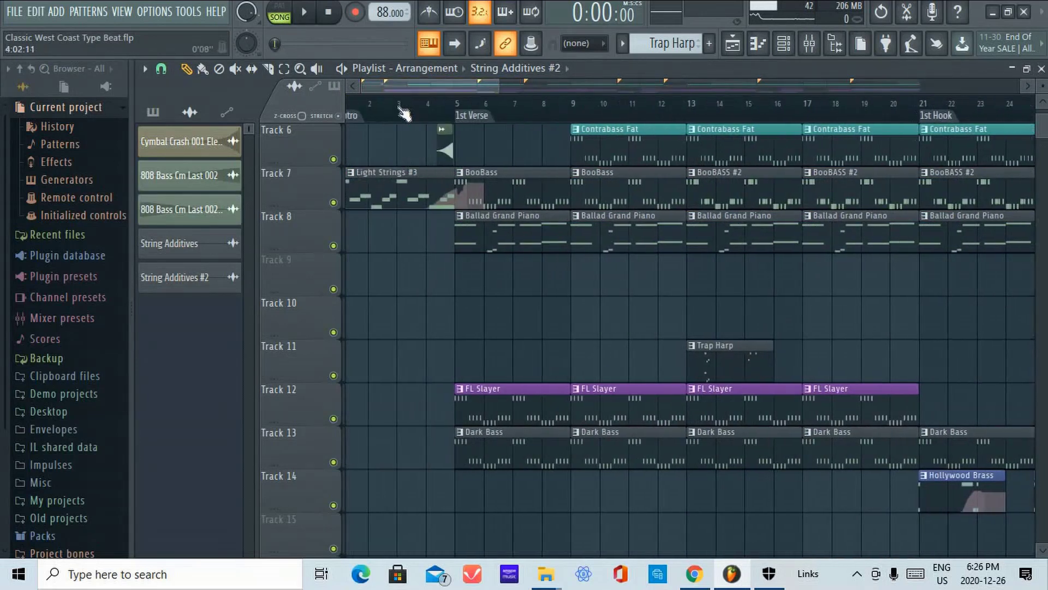
{"action": "scroll", "coordinate": [402, 112], "scroll_direction": "down", "scroll_amount": 5}
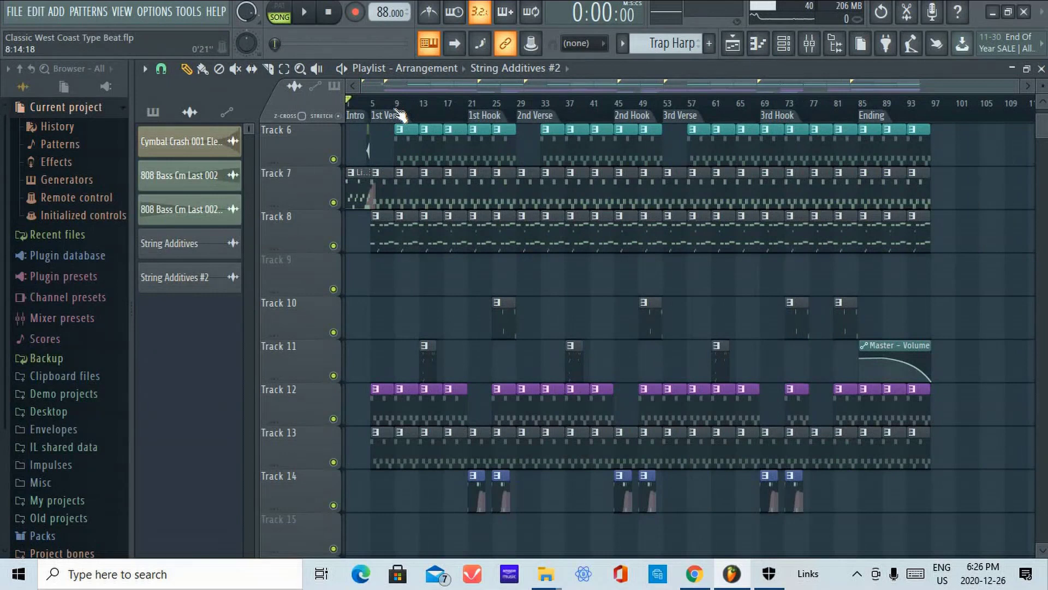